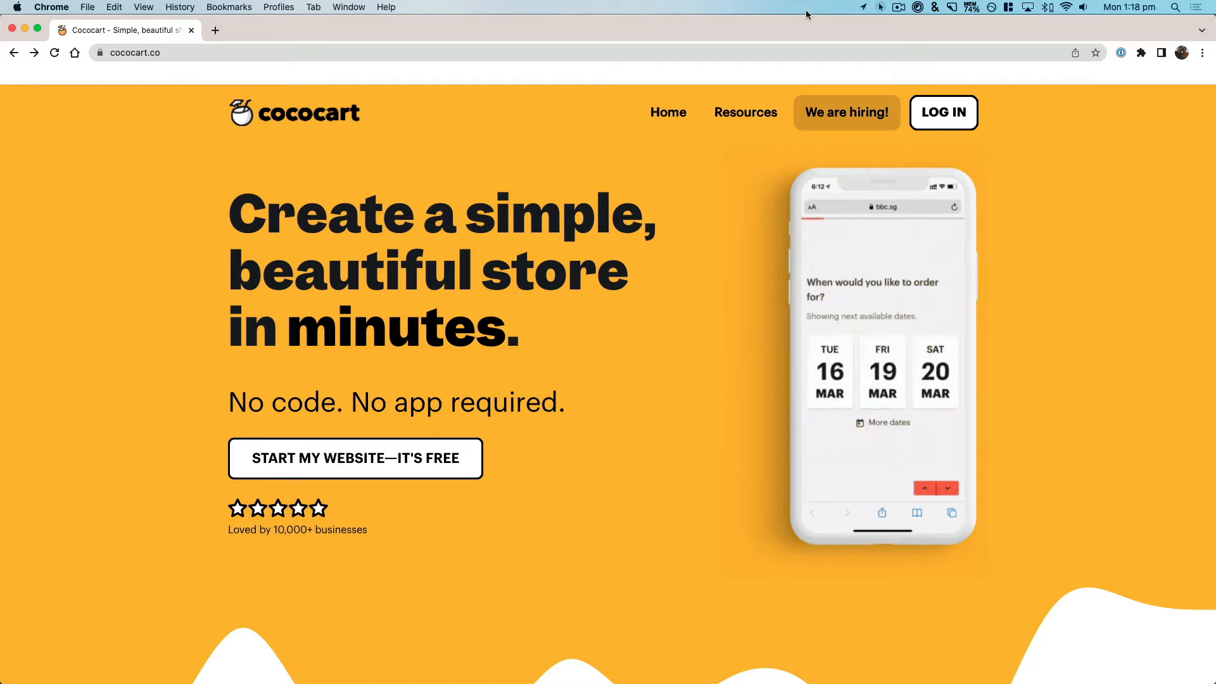
# Step: Start creating a free website and name the shop "Rich's Bakery"
pyautogui.click(880, 10)
pyautogui.click(876, 38)
pyautogui.click(415, 463)
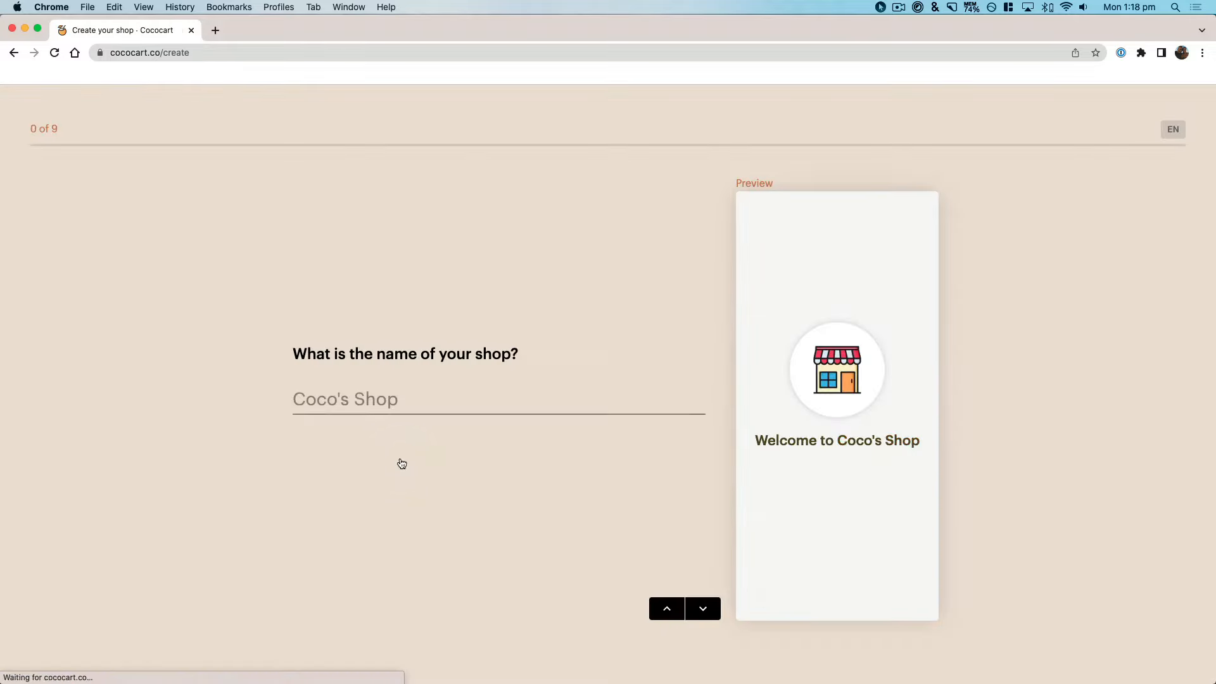
pyautogui.click(372, 429)
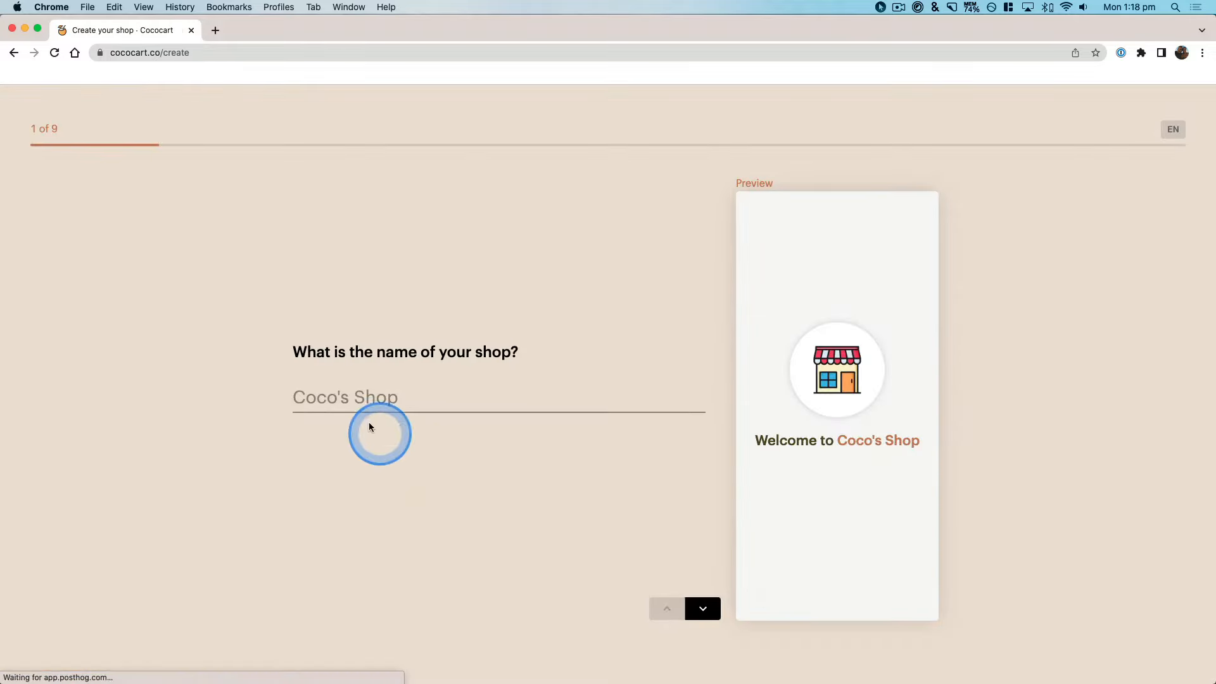
pyautogui.click(337, 398)
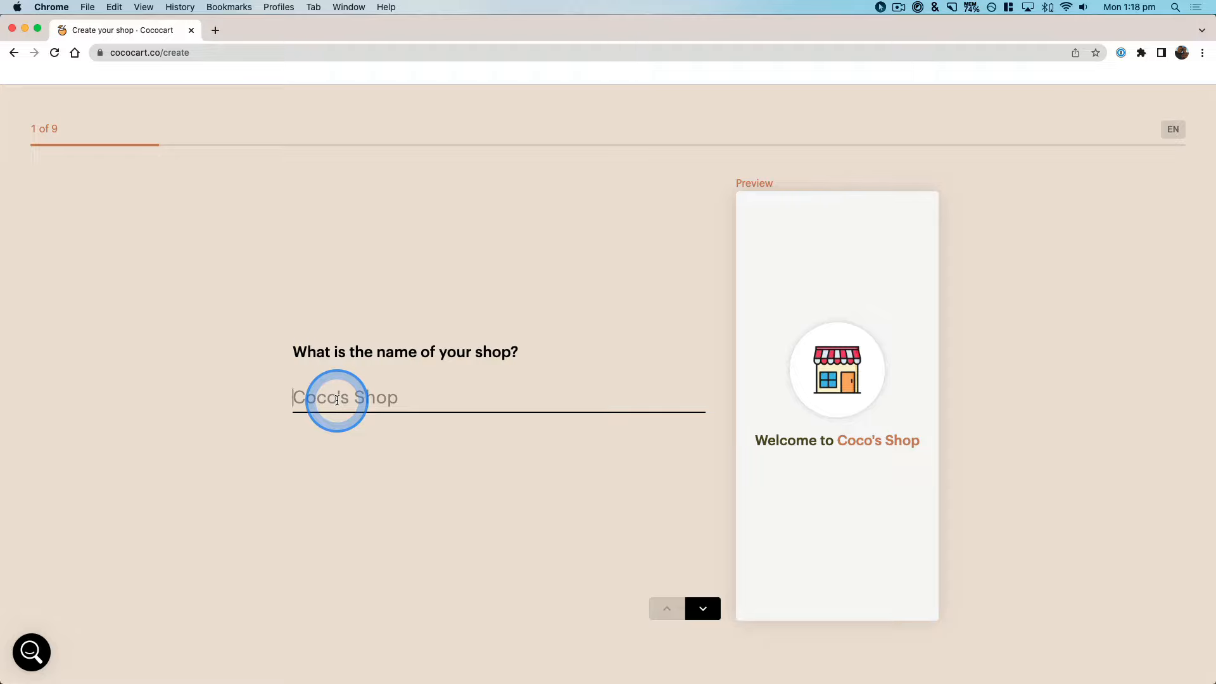
pyautogui.write("Rich's Bak")
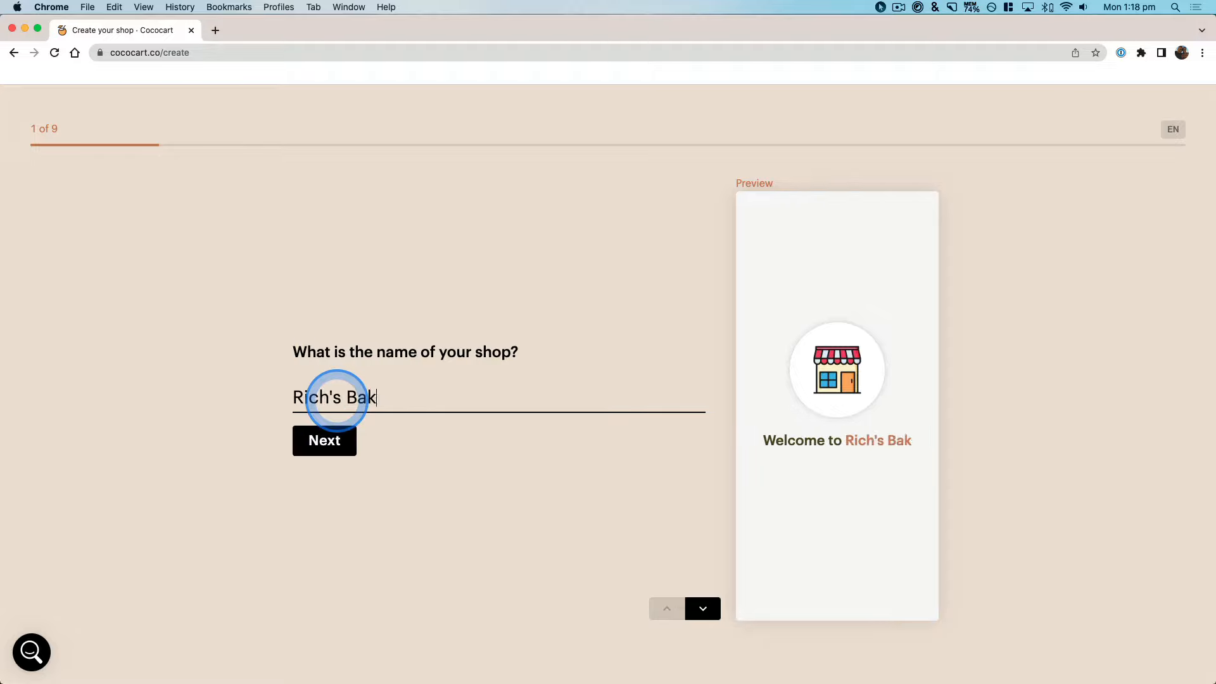
pyautogui.write('ery')
pyautogui.click(331, 440)
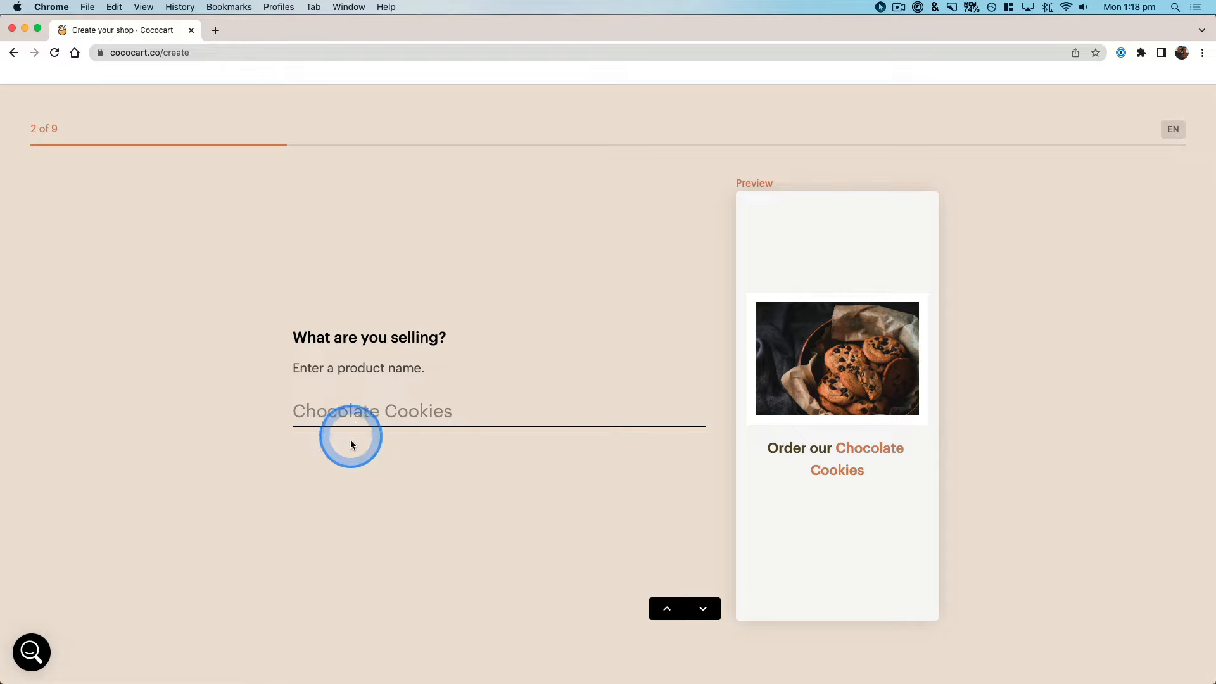
# Step: Name the product "Bread" and add the bread loaf photo as its image
pyautogui.write('Bread')
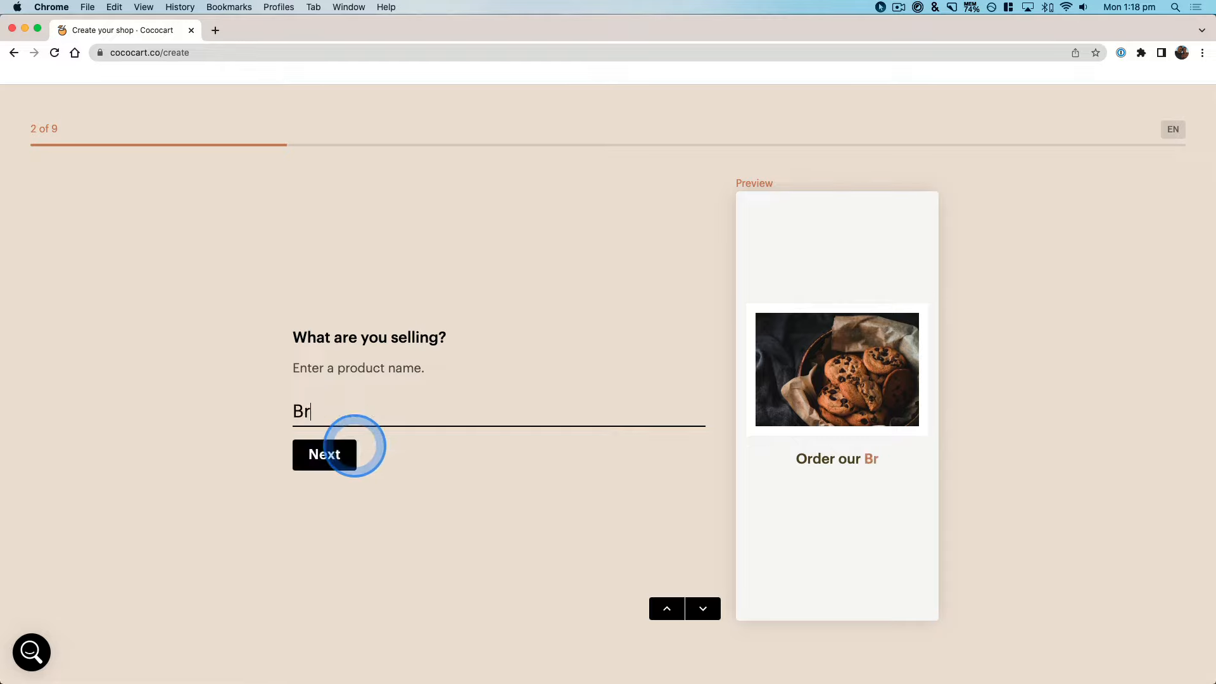
pyautogui.click(336, 452)
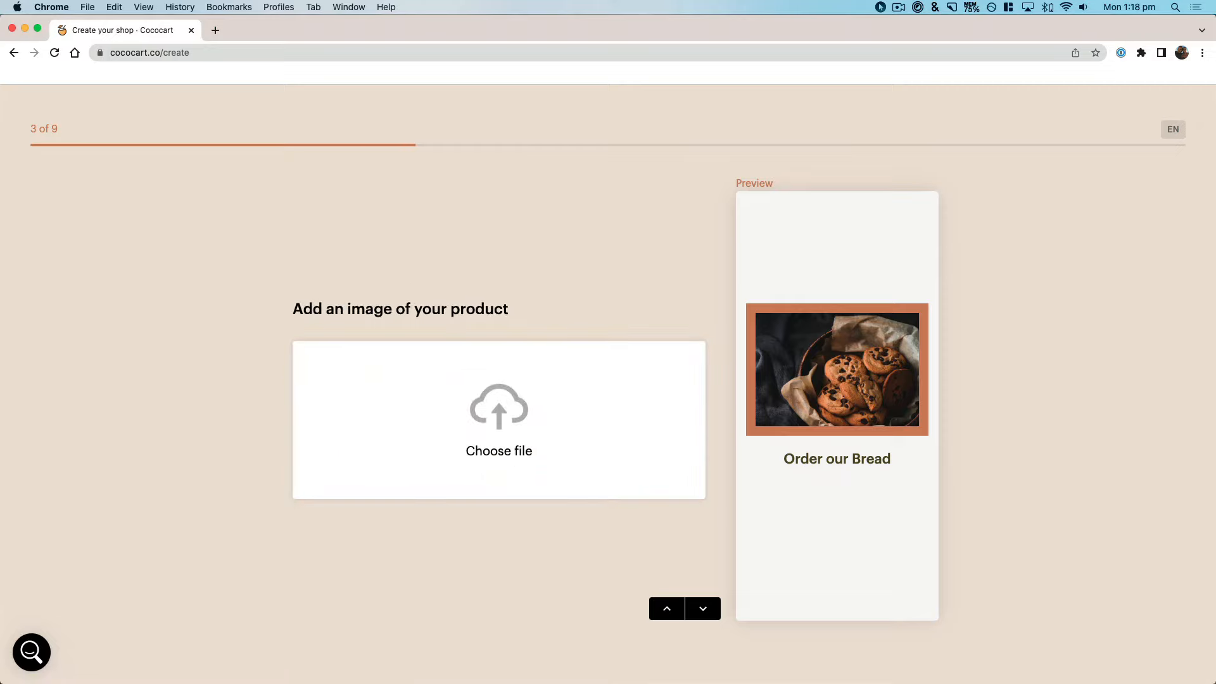
pyautogui.moveTo(82, 633); pyautogui.dragTo(485, 428)
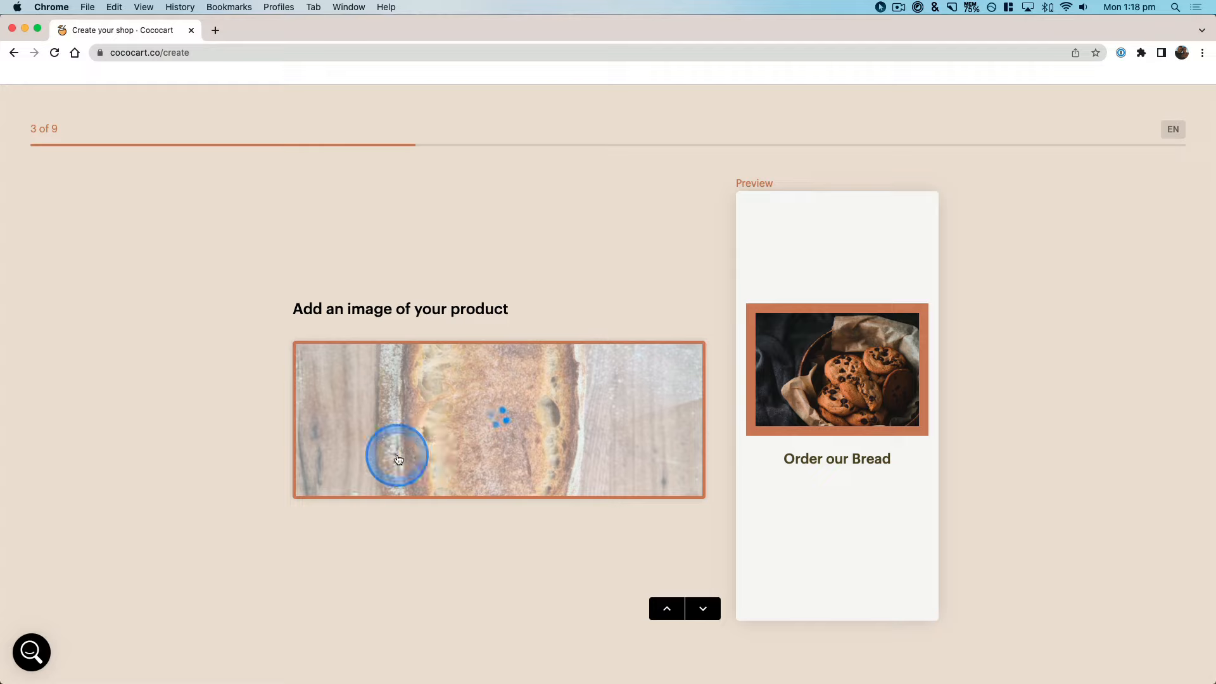
# Step: Set the bread's price to 5
pyautogui.click(323, 399)
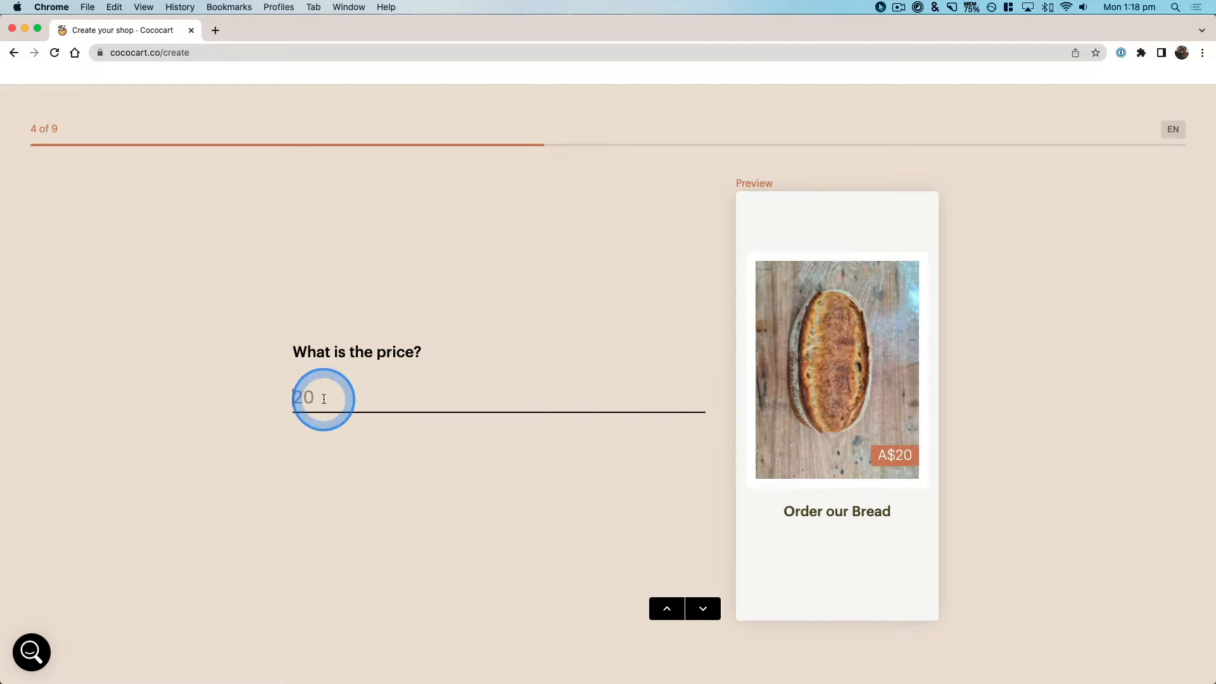
pyautogui.write('5')
pyautogui.click(329, 438)
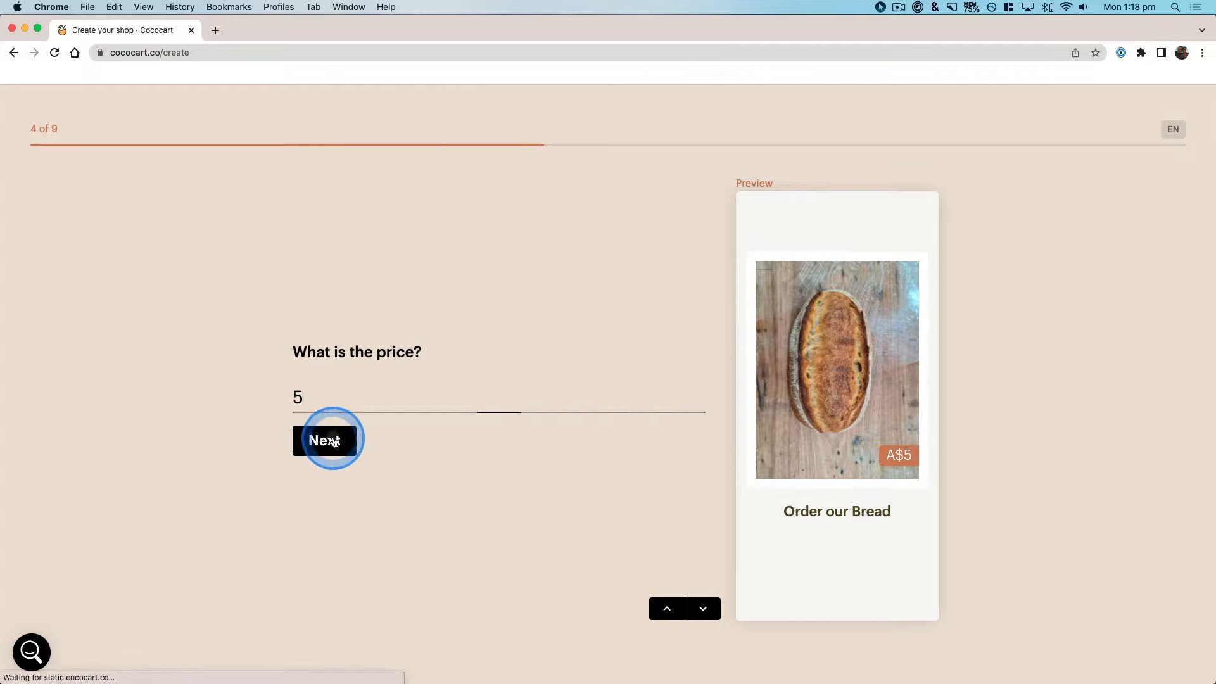
# Step: Answer No to both the product having different options and customers ordering for a specific date
pyautogui.scroll(2, 361, 475)
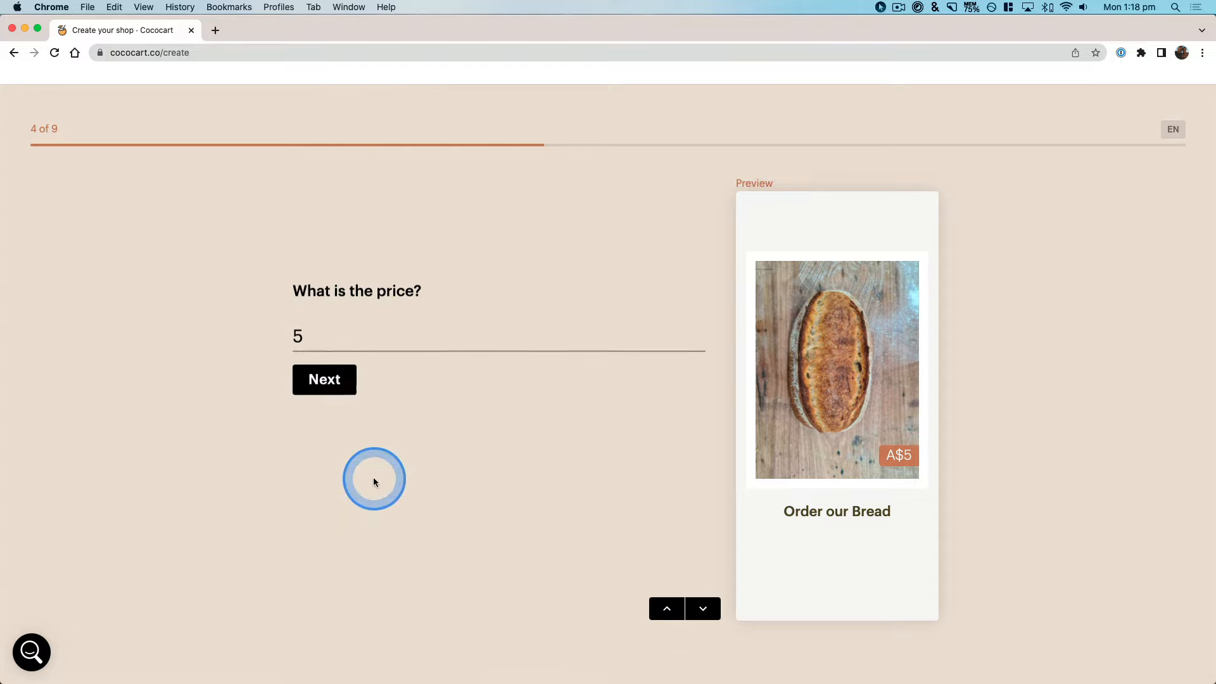
pyautogui.scroll(-2, 353, 483)
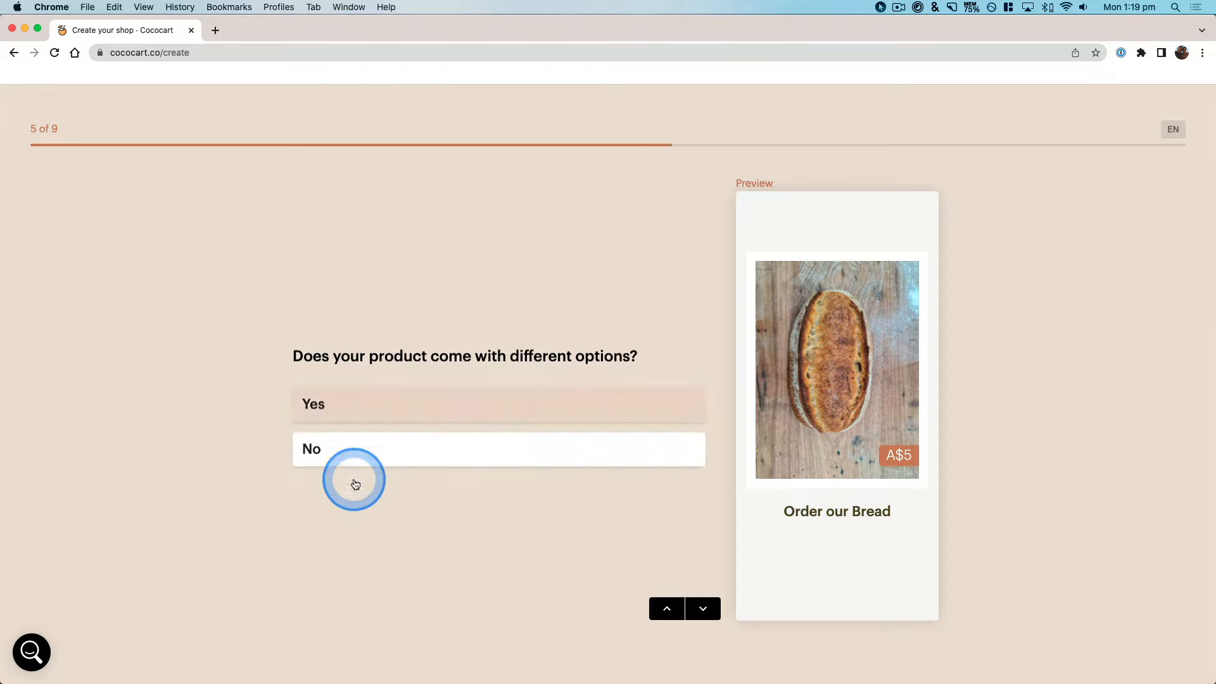
pyautogui.click(356, 448)
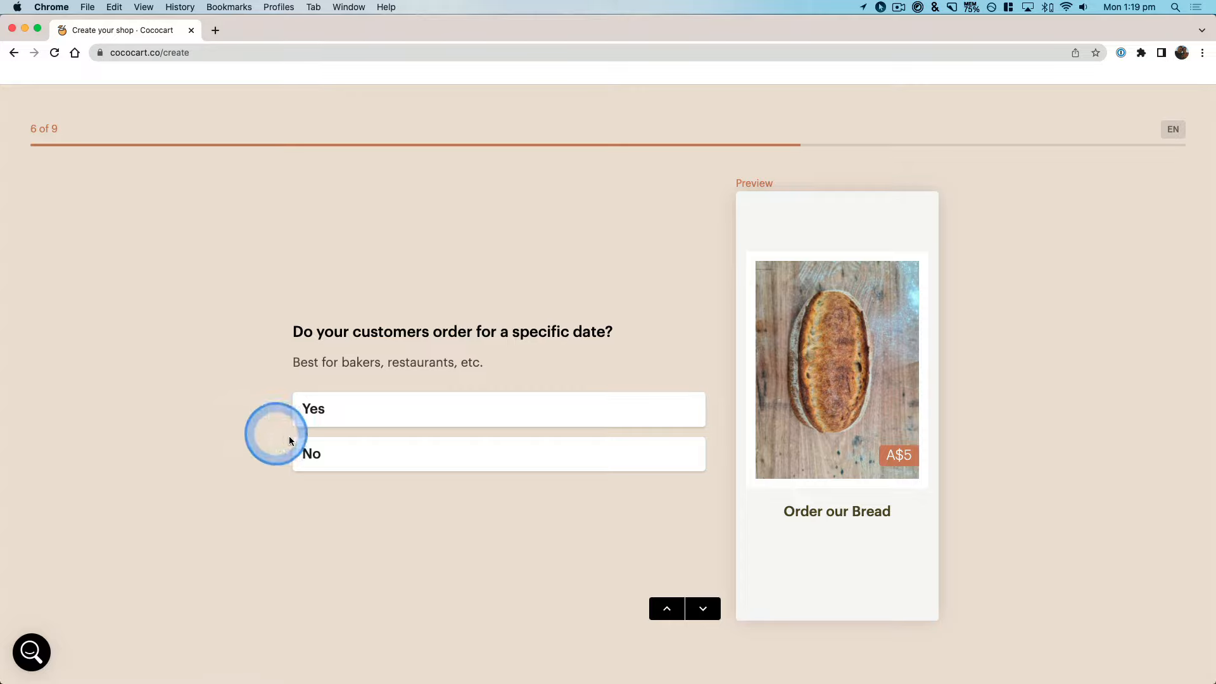
pyautogui.click(361, 453)
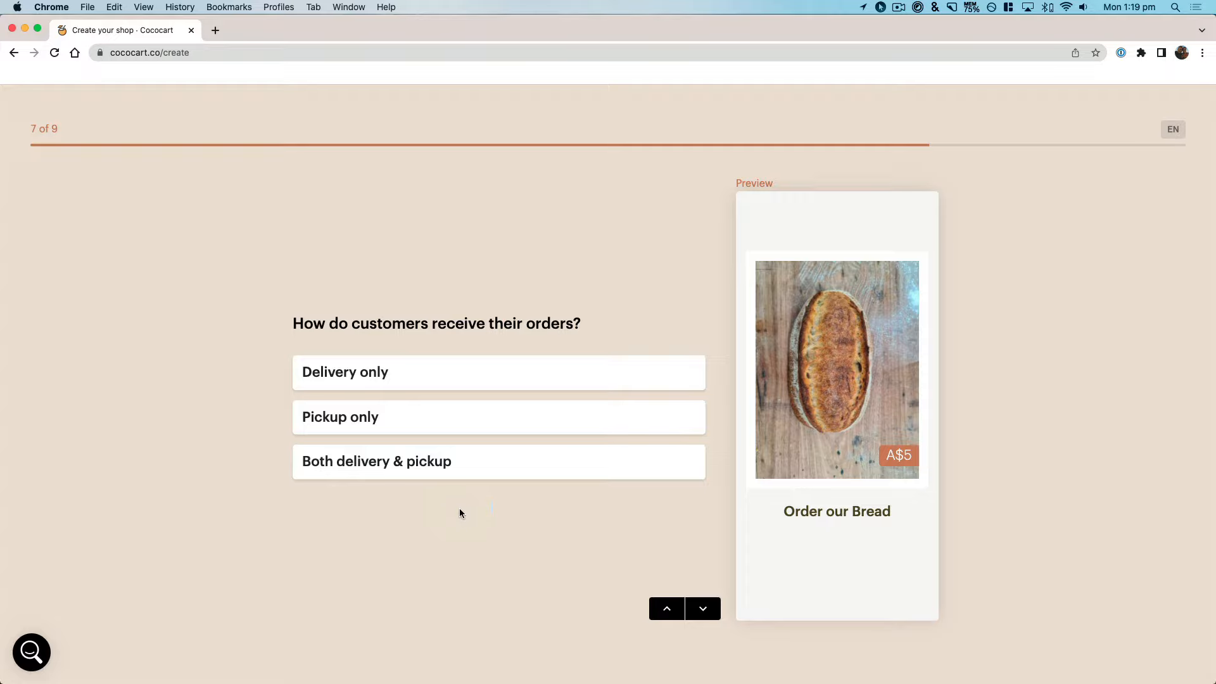
# Step: Choose pickup only and enter the instructions "Pick up from Beachside Store at 9am, around the side"
pyautogui.click(429, 422)
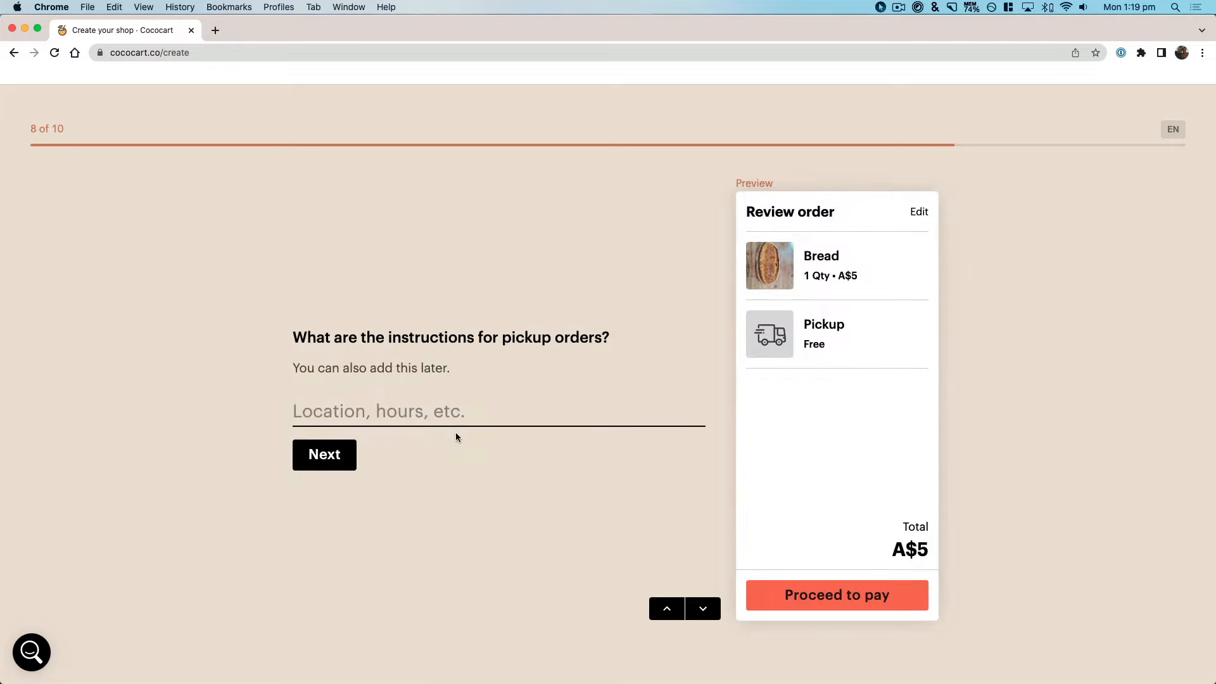
pyautogui.write('Pick up f')
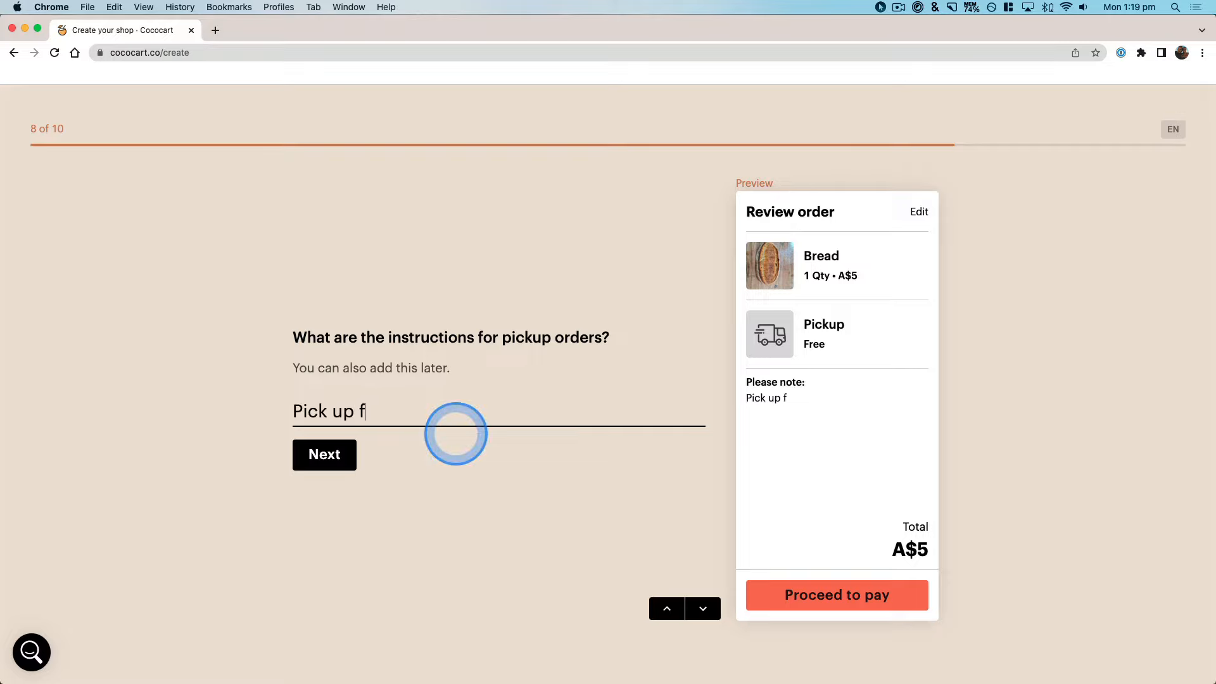
pyautogui.write('rom Beachside')
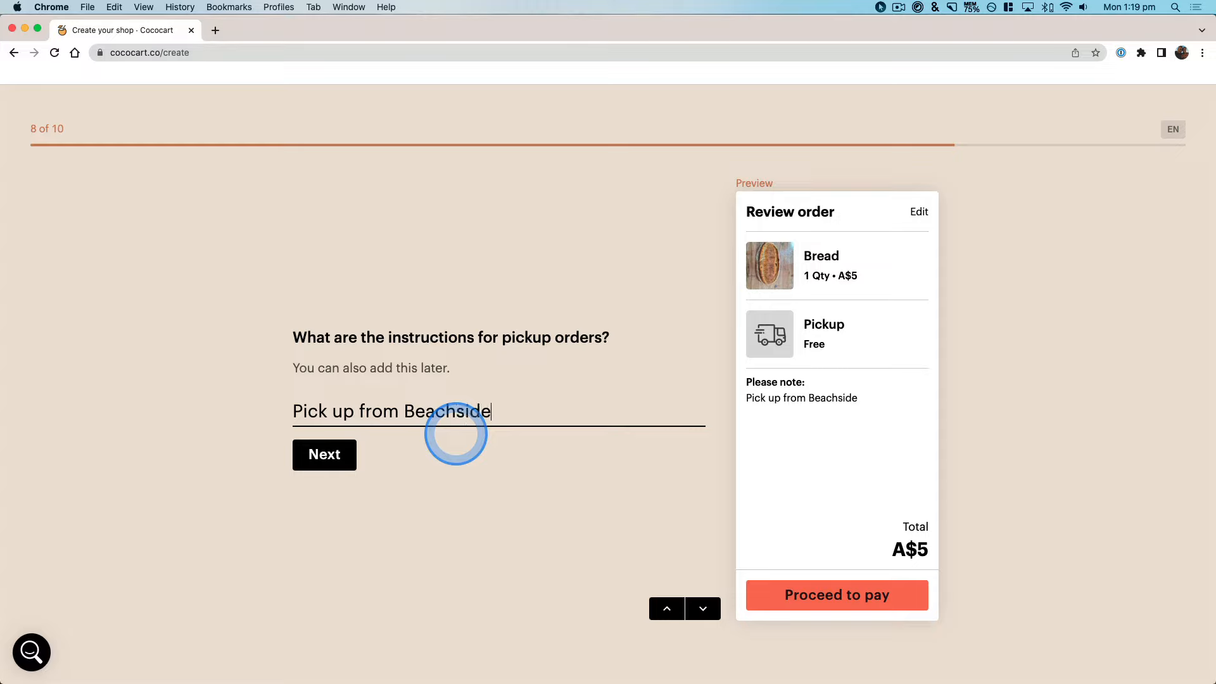
pyautogui.write(' Store at 9am')
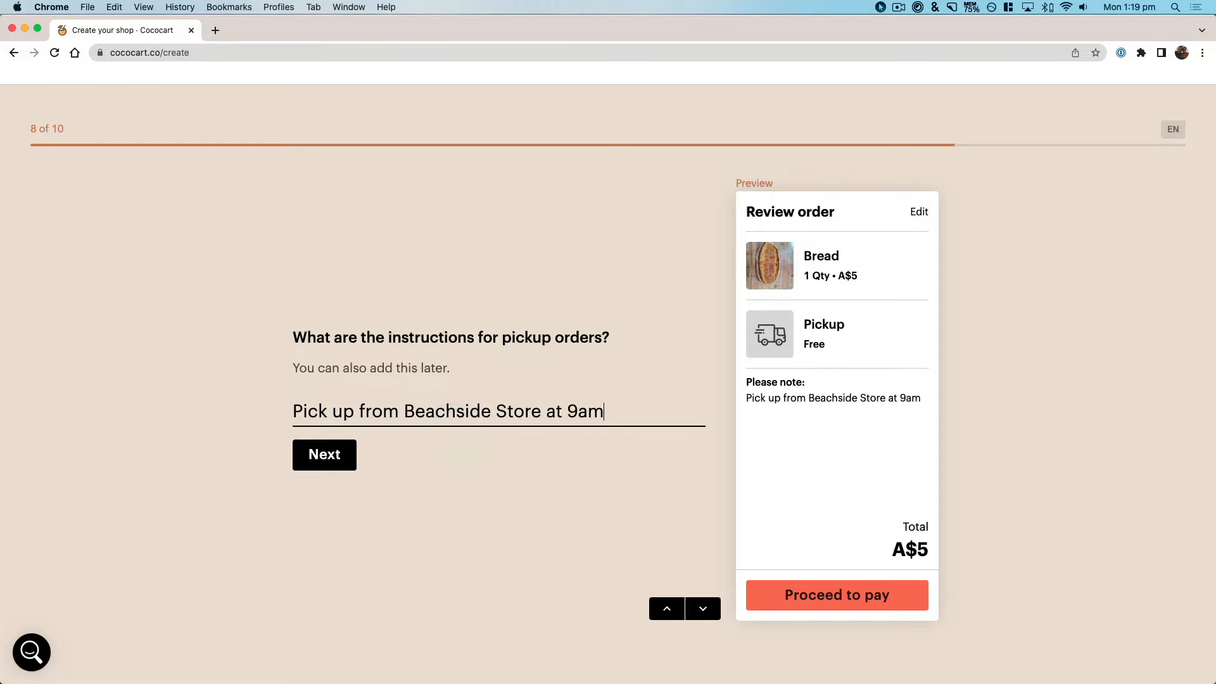
pyautogui.write(', around the sid')
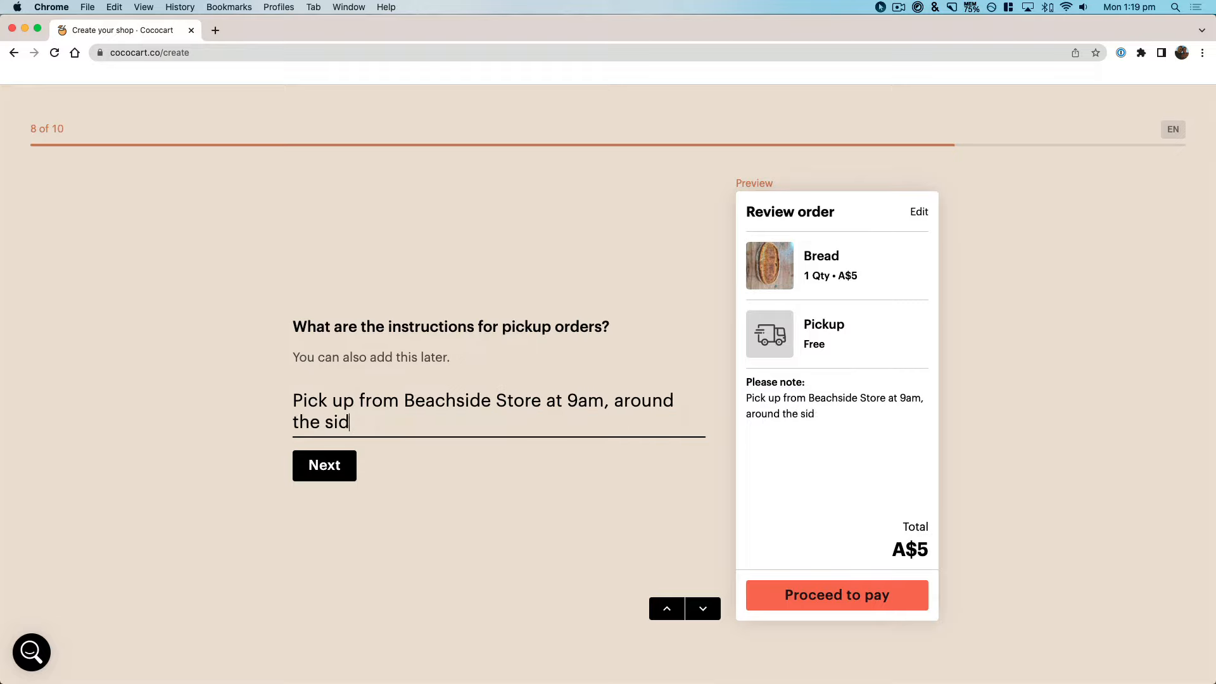
pyautogui.write('e')
pyautogui.click(341, 467)
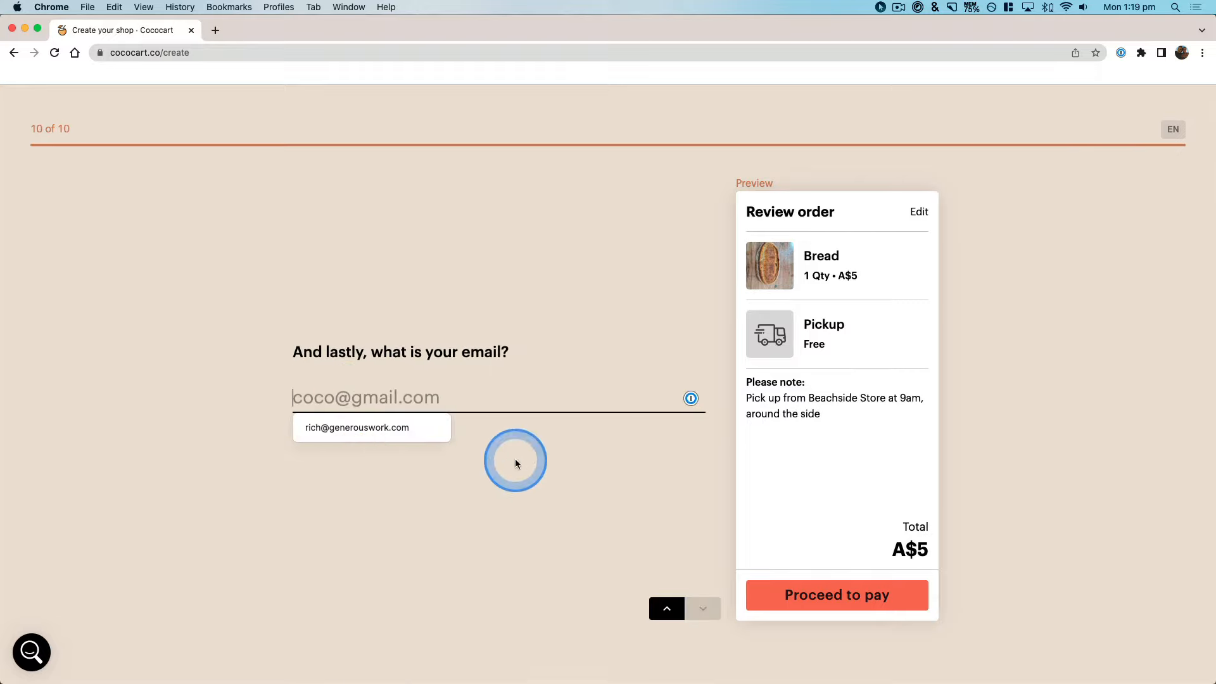
# Step: Decline the password manager's autofill, enter the shop owner's email address manually and submit it to finish creating the shop
pyautogui.click(399, 428)
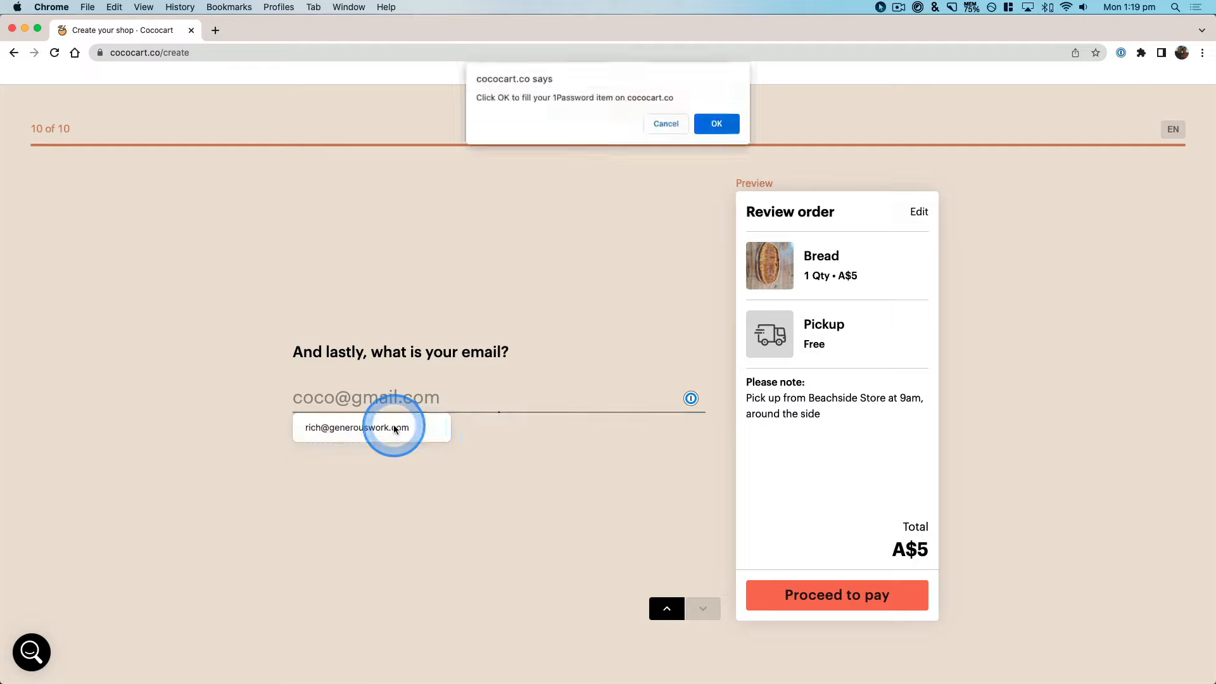
pyautogui.click(656, 123)
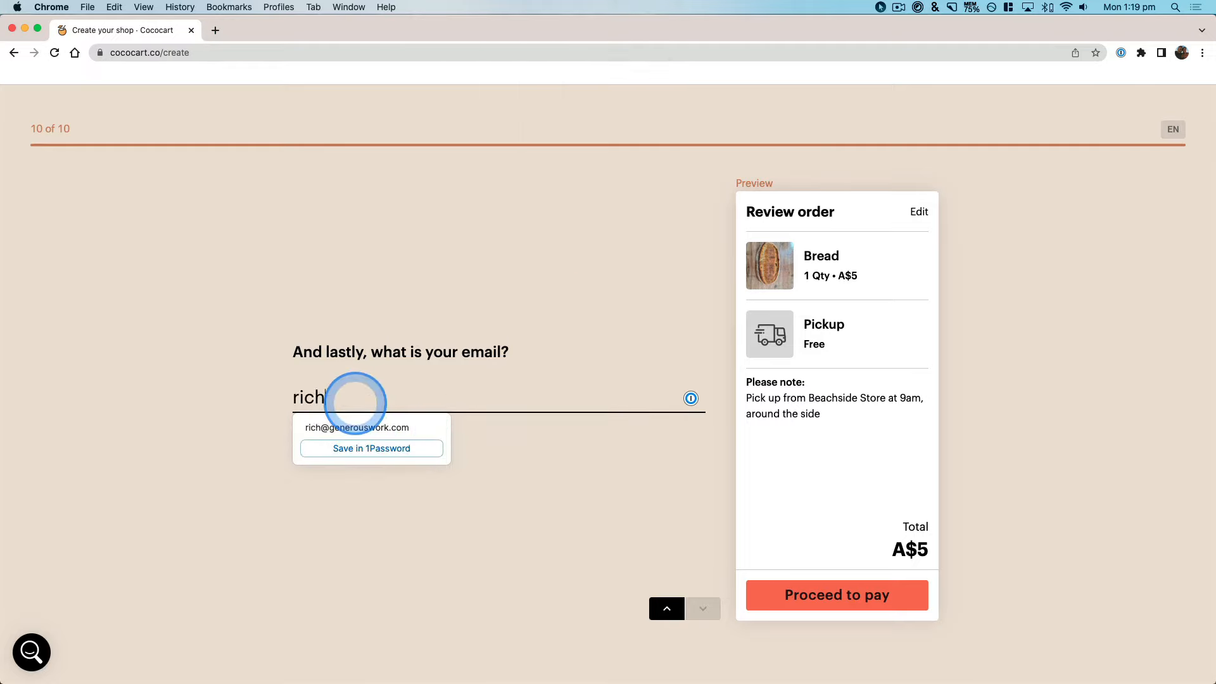
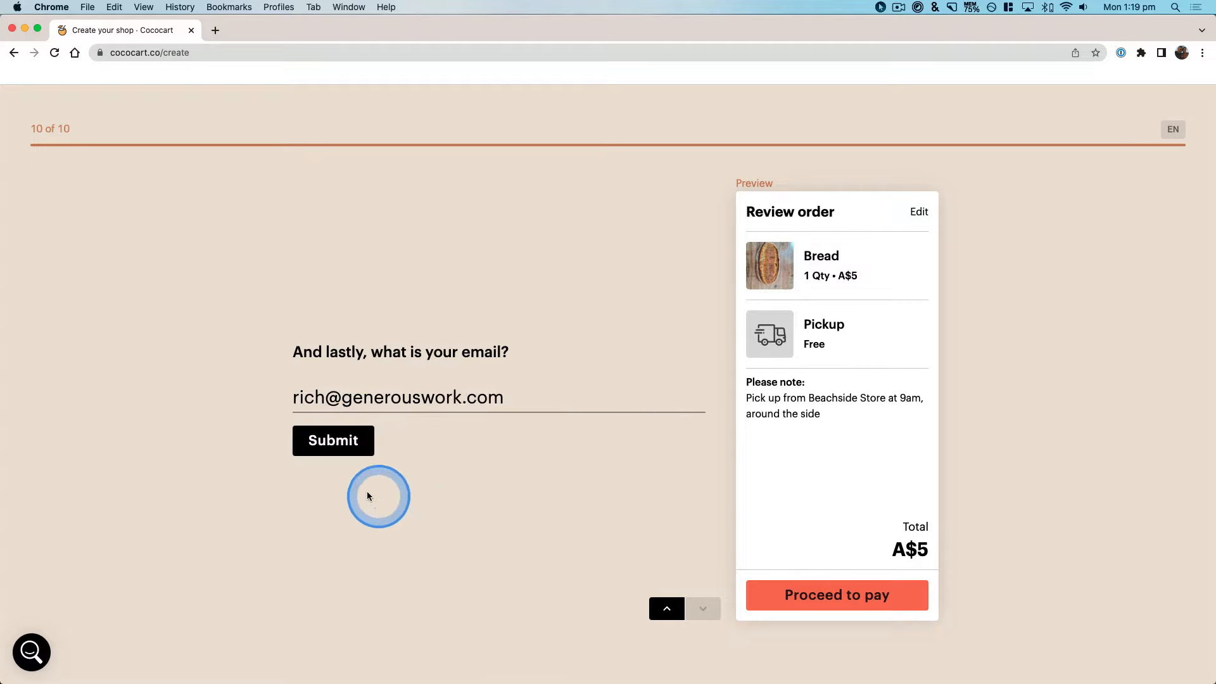
pyautogui.click(345, 446)
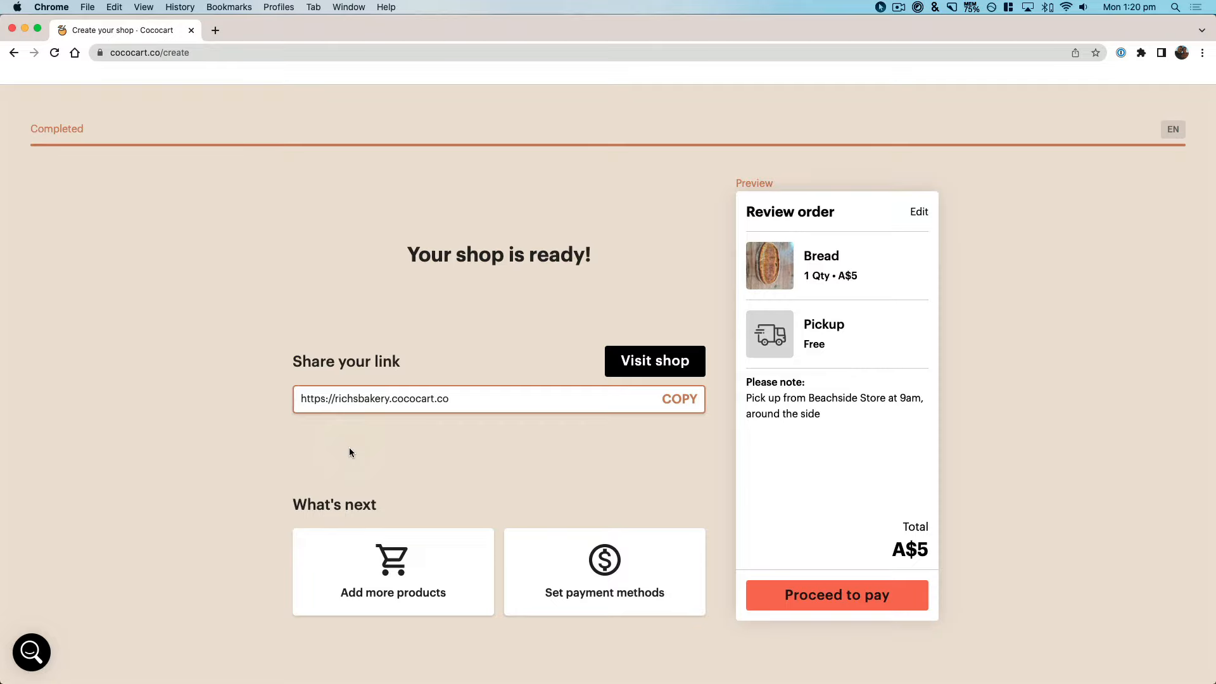
# Step: Copy the new shop's link and open the shop's storefront
pyautogui.click(423, 434)
pyautogui.click(679, 399)
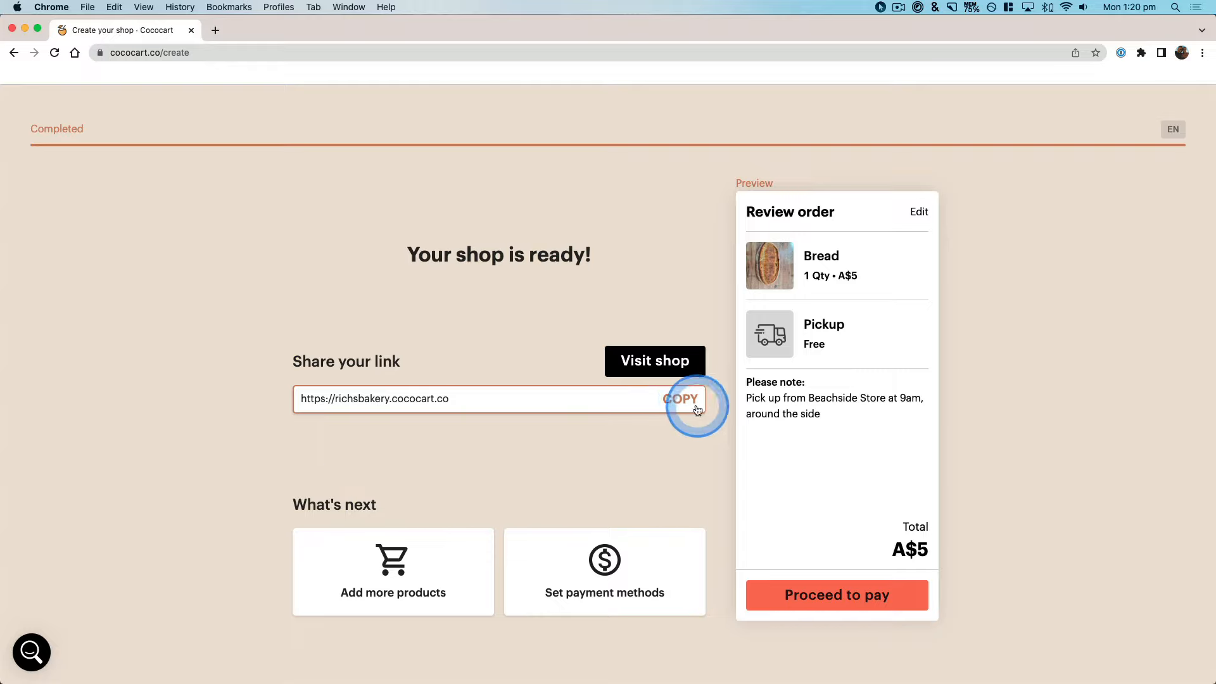
pyautogui.click(646, 360)
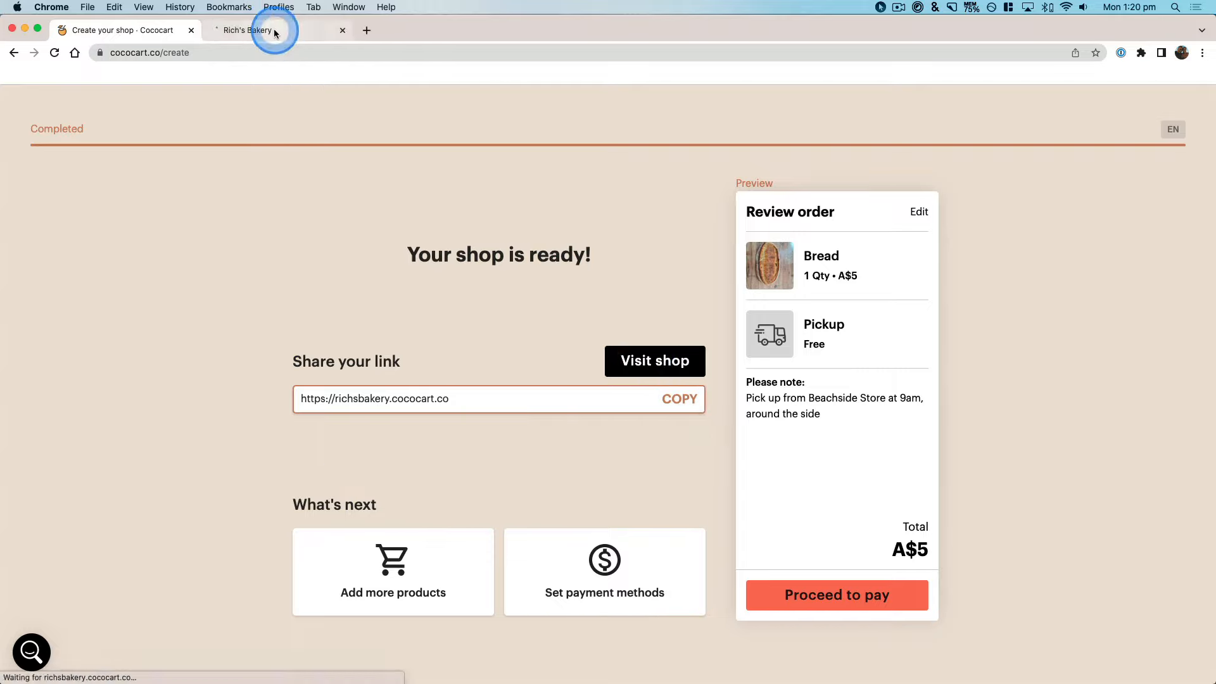
pyautogui.click(274, 31)
# Step: Add one Bread to the cart from the storefront and proceed to checkout
pyautogui.click(598, 550)
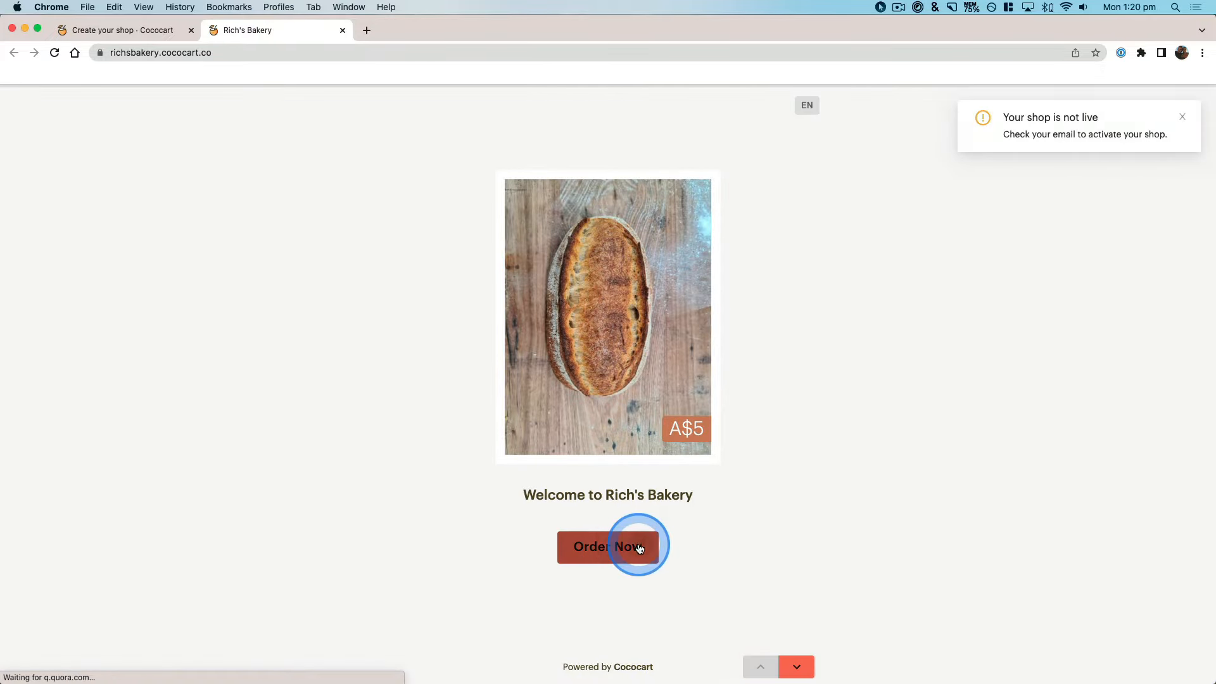
pyautogui.click(622, 599)
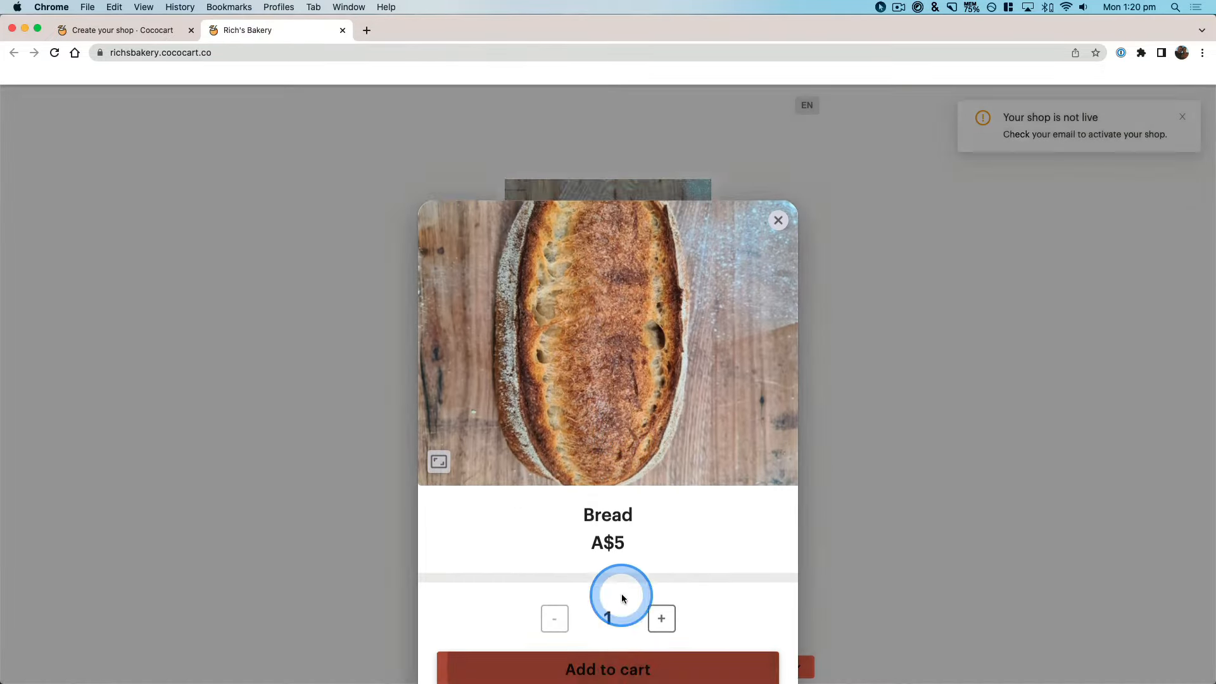
pyautogui.click(680, 630)
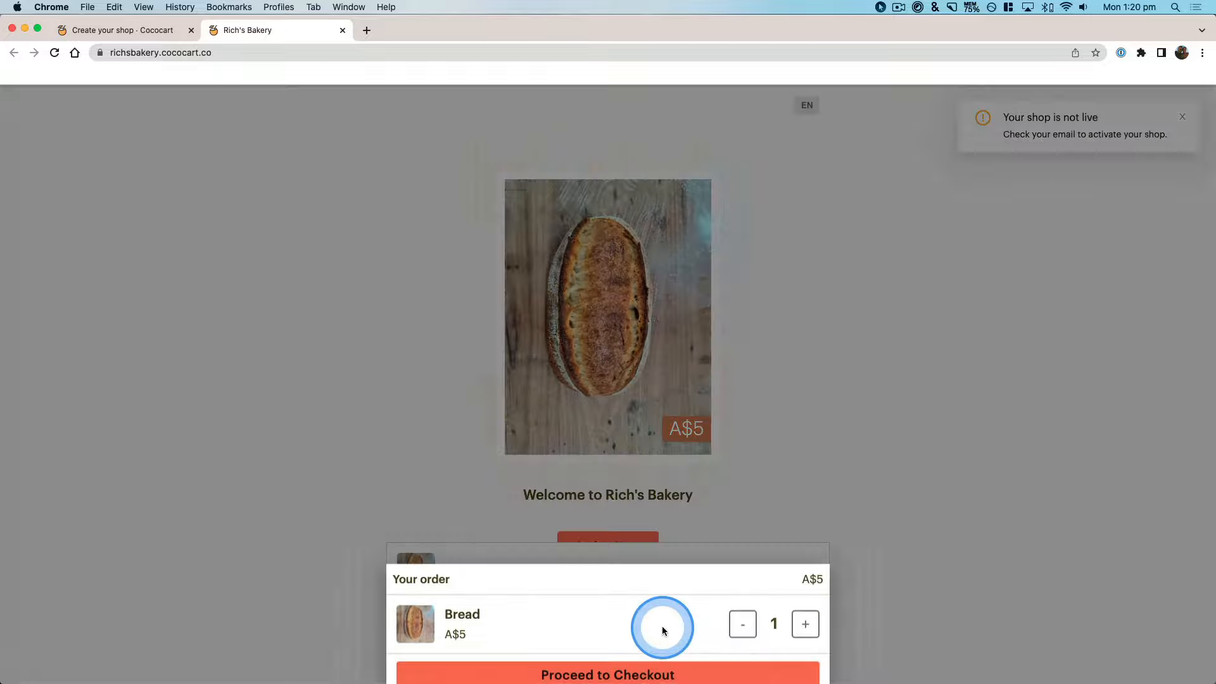
pyautogui.click(640, 659)
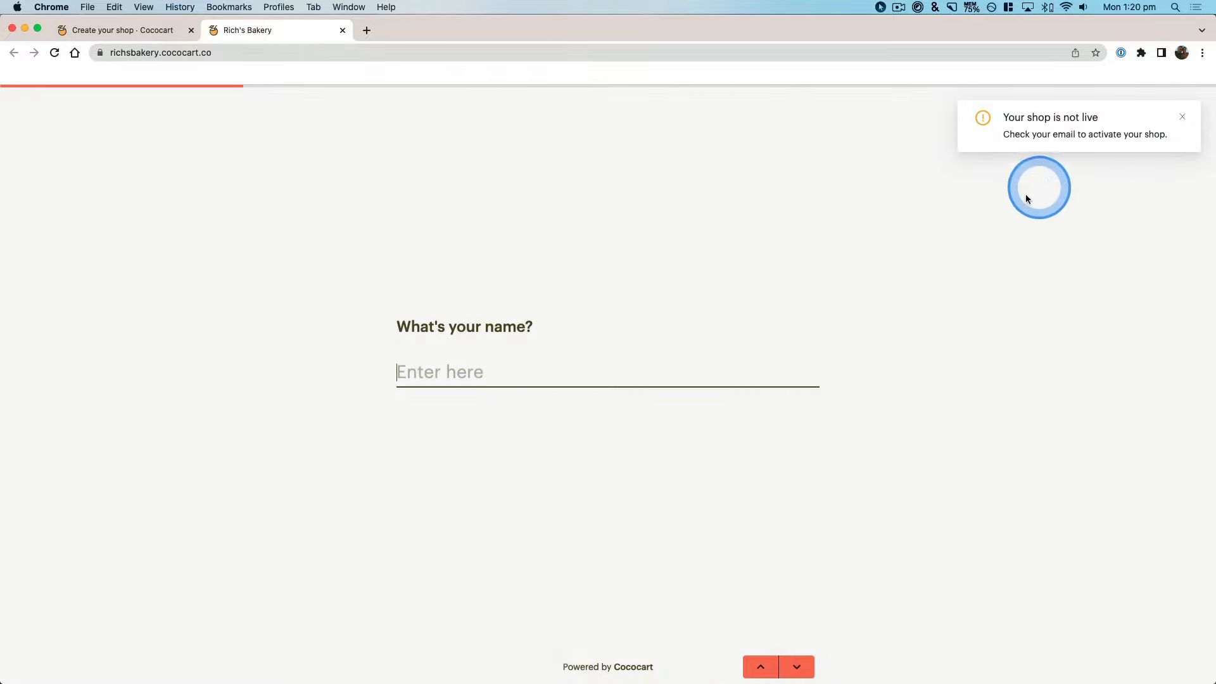
# Step: Examine the storefront's checkout questions, covering name, phone number, gift option, email and payment method
pyautogui.scroll(-3, 799, 408)
pyautogui.scroll(-8, 799, 412)
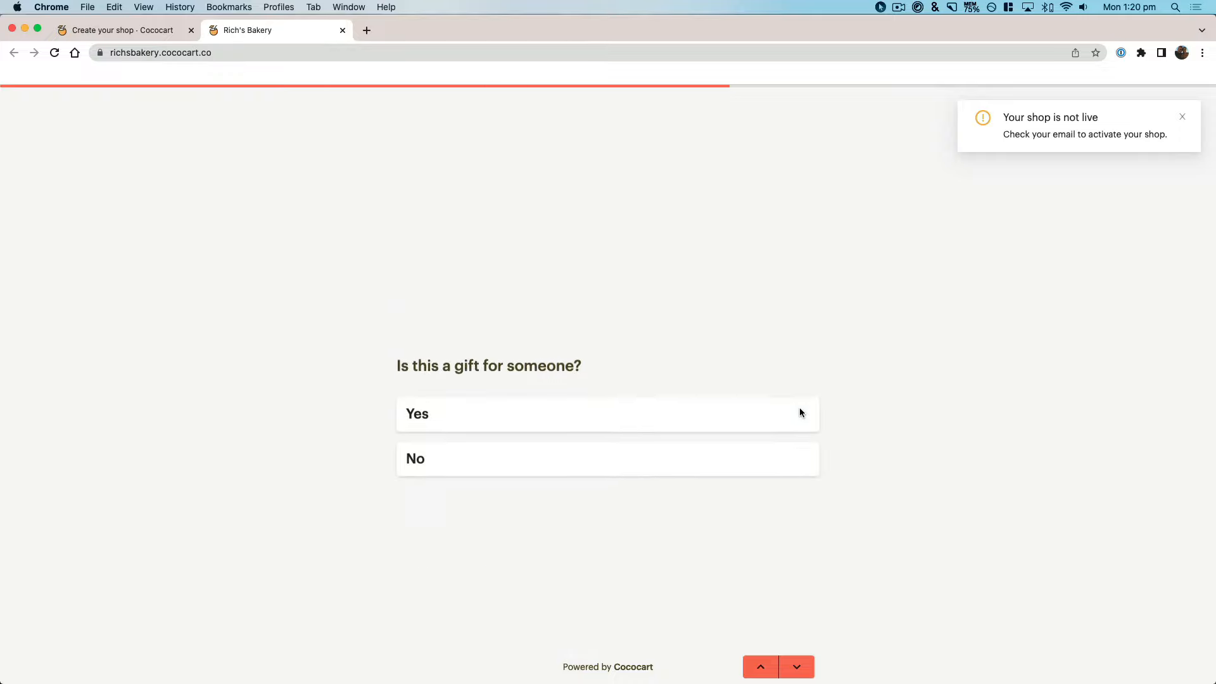
pyautogui.scroll(-3, 792, 420)
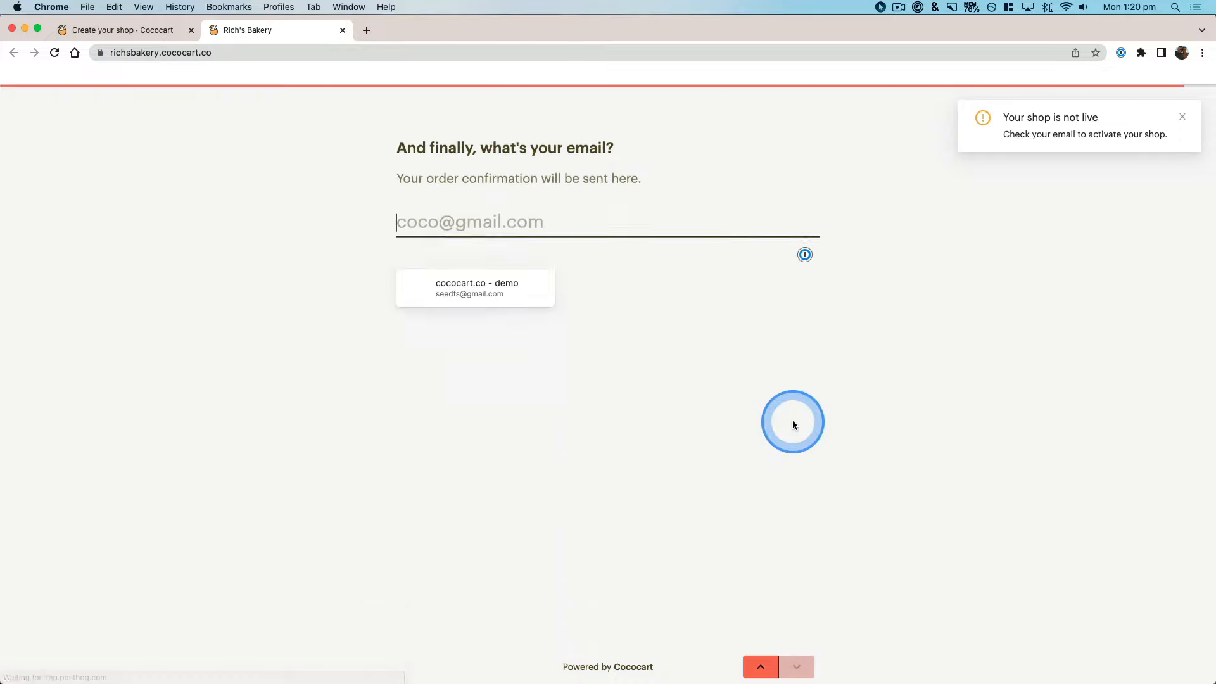
pyautogui.click(146, 39)
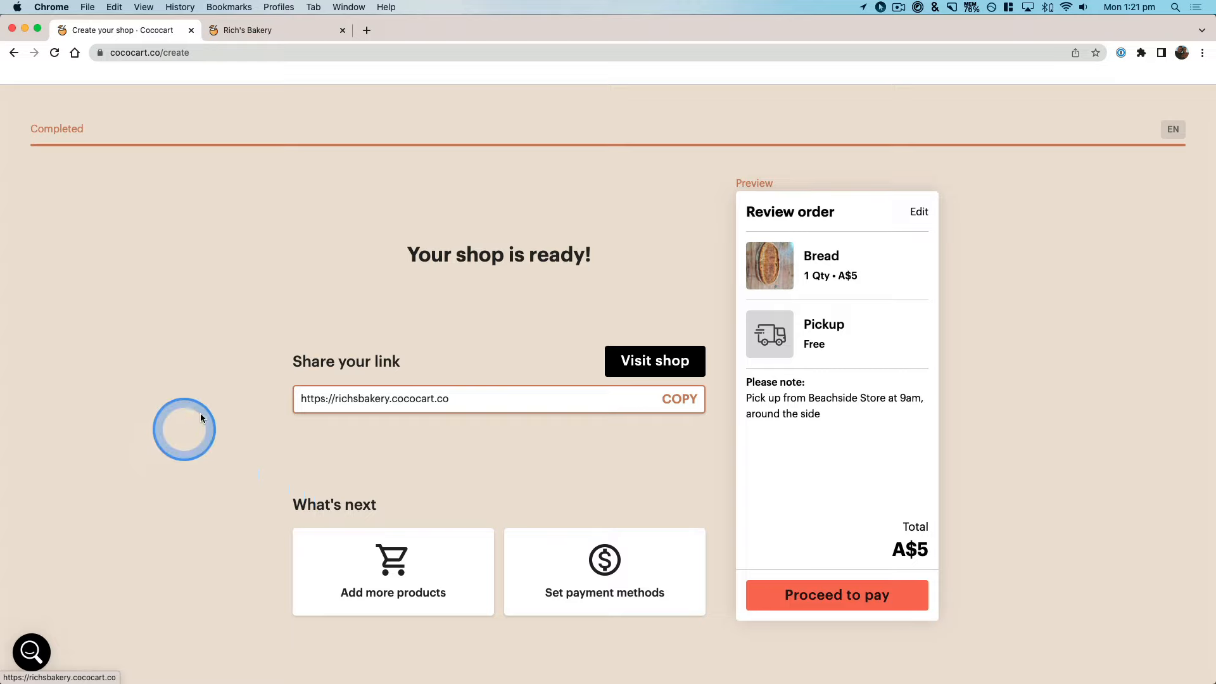
pyautogui.click(244, 30)
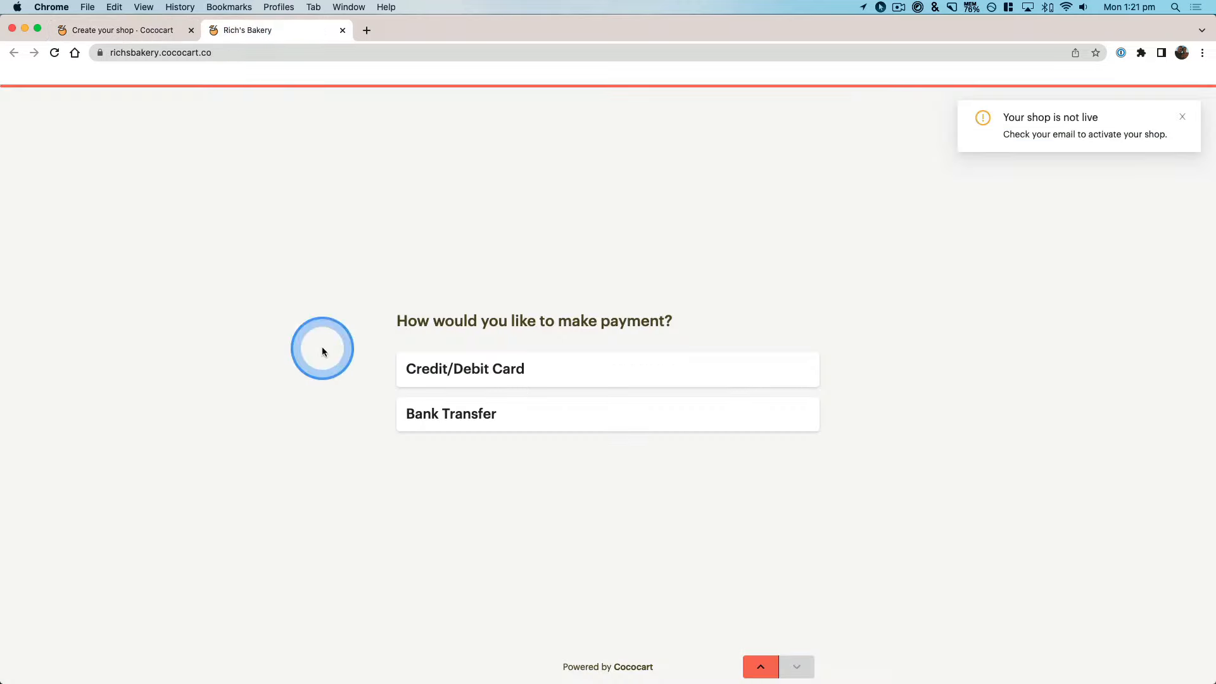
pyautogui.scroll(5, 322, 350)
pyautogui.scroll(5, 321, 352)
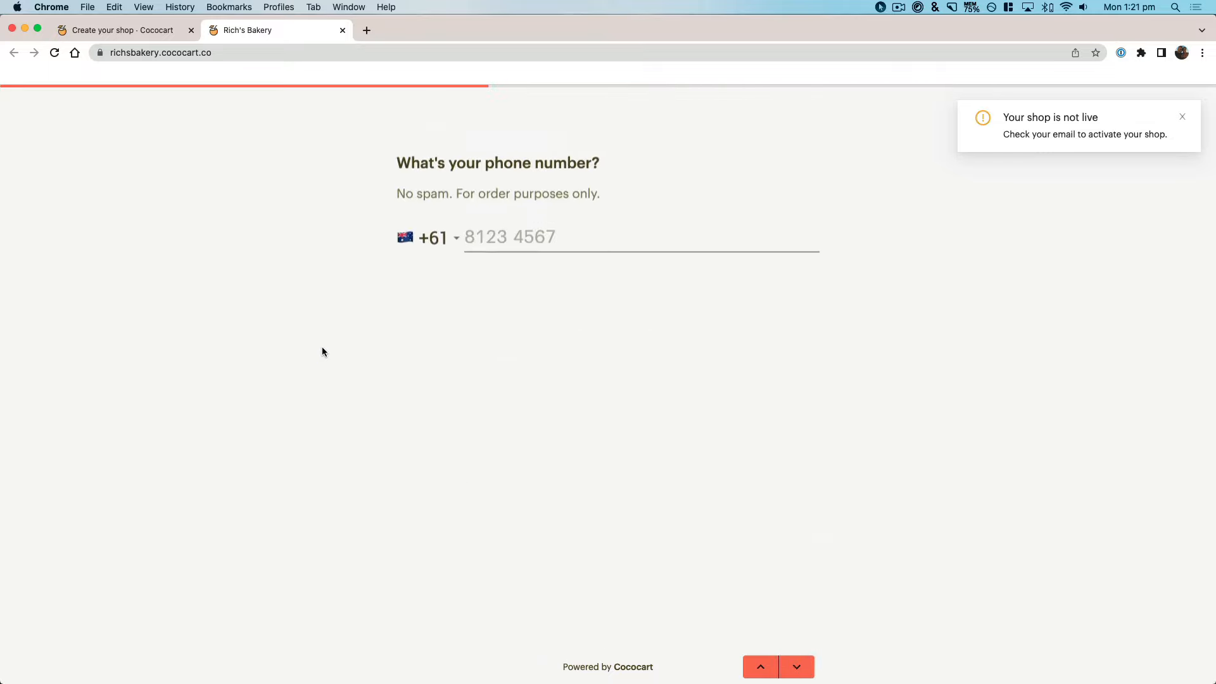
pyautogui.scroll(3, 322, 349)
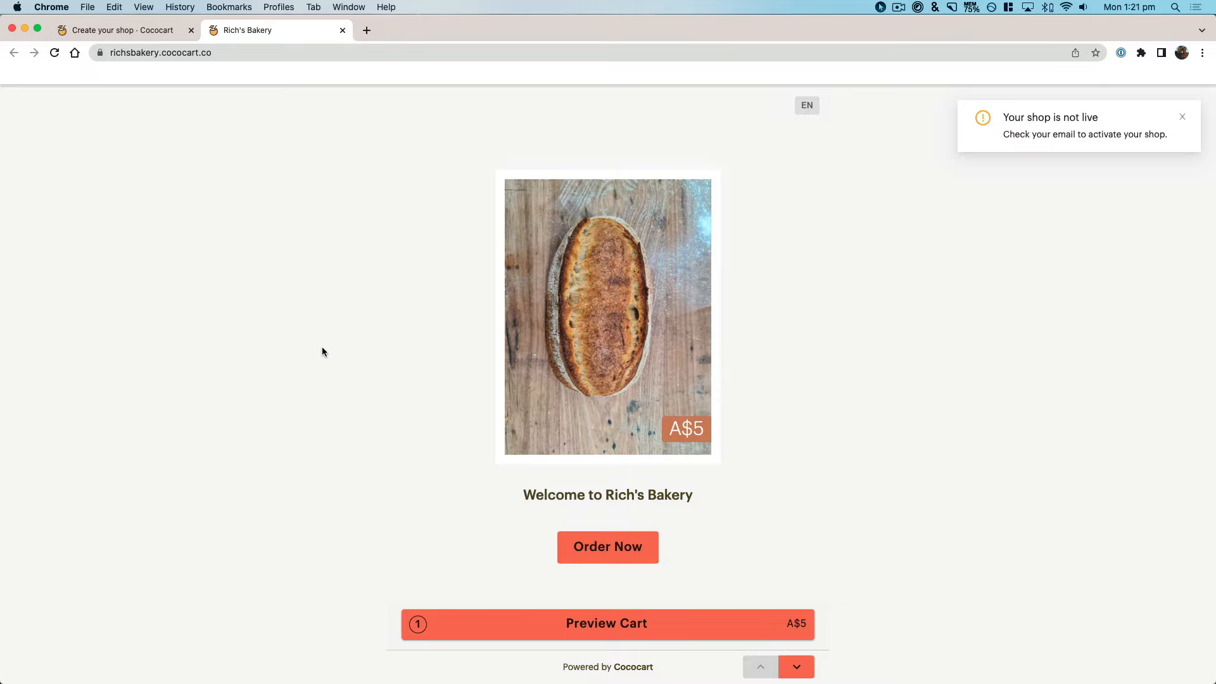
pyautogui.scroll(-5, 322, 348)
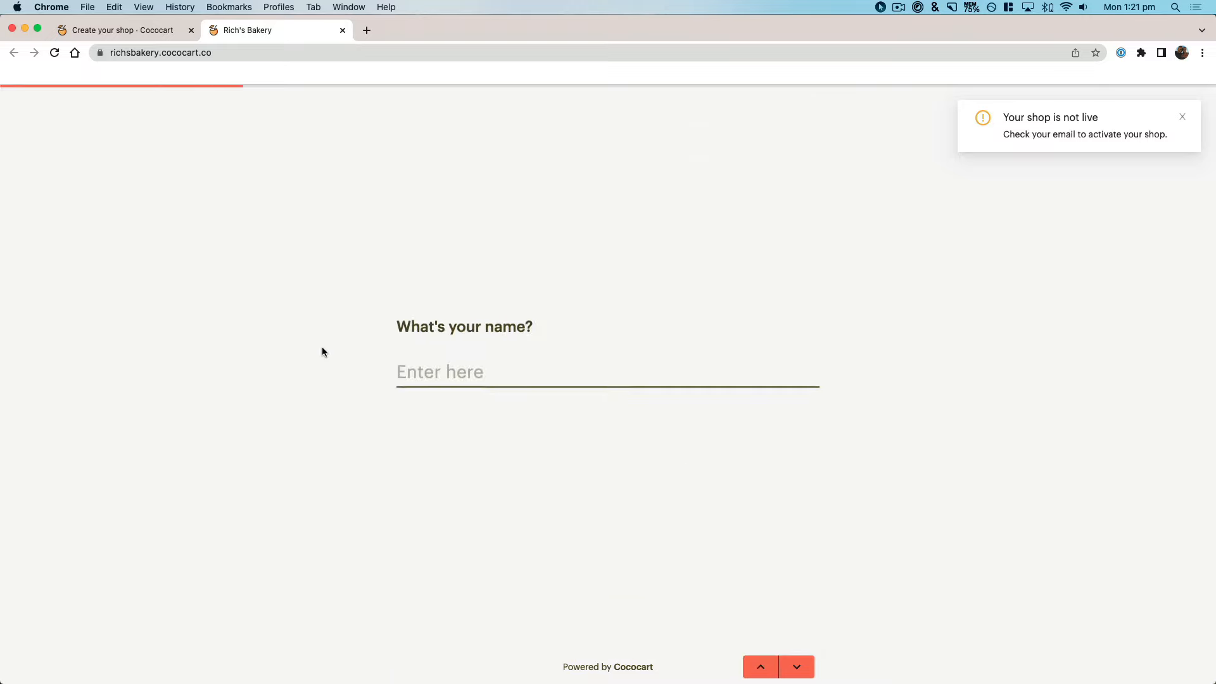
pyautogui.scroll(-3, 322, 352)
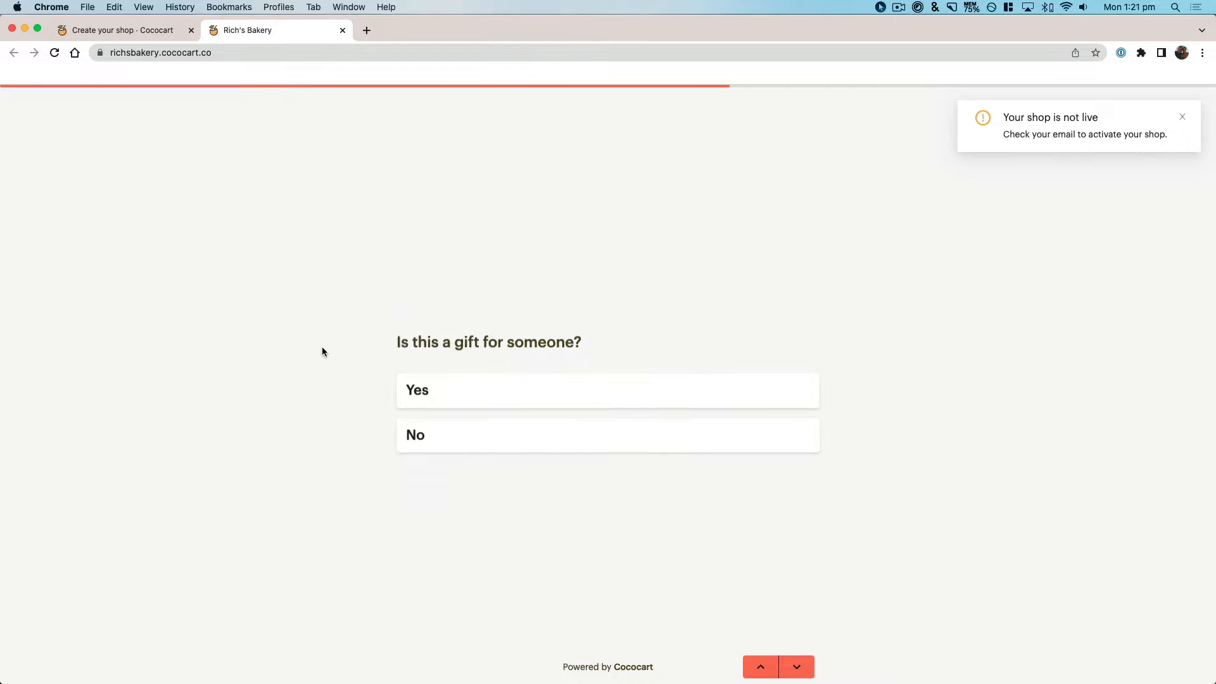
pyautogui.scroll(-5, 321, 349)
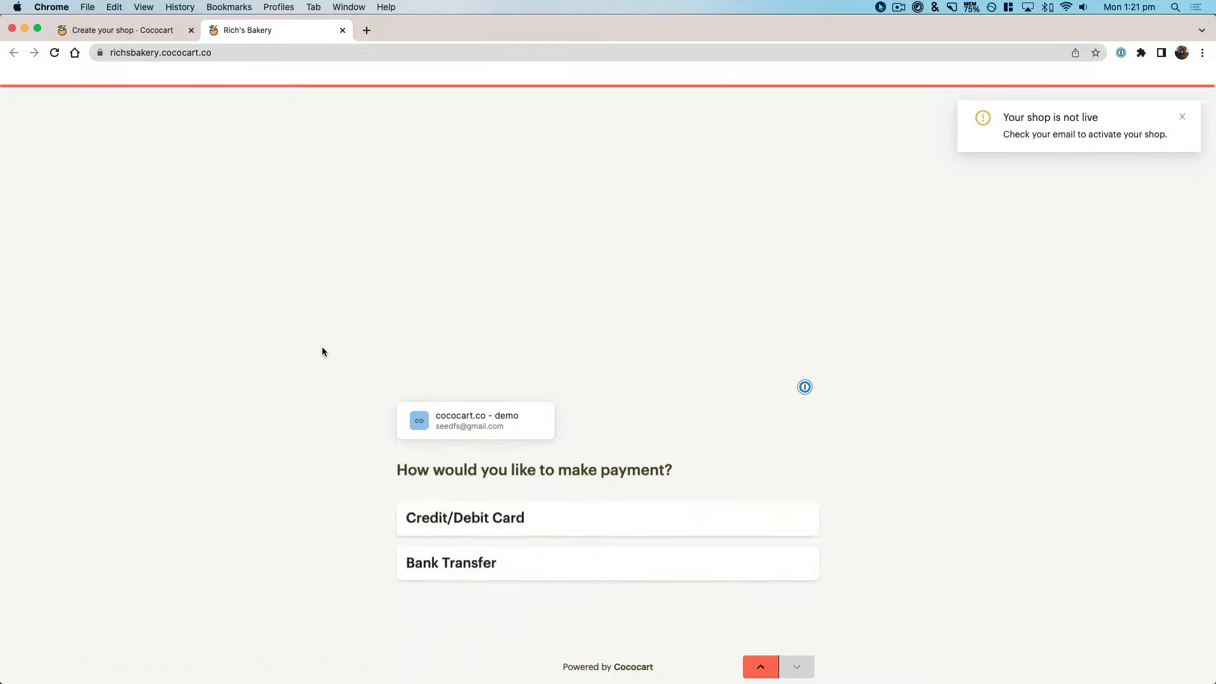